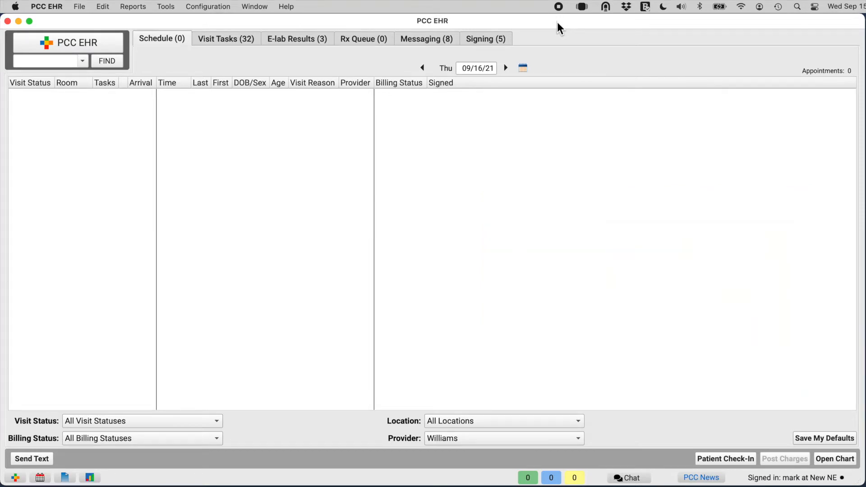
Step: Open the Payments tool, find the billing account by its holder's last name, and open the matching account
click(166, 8)
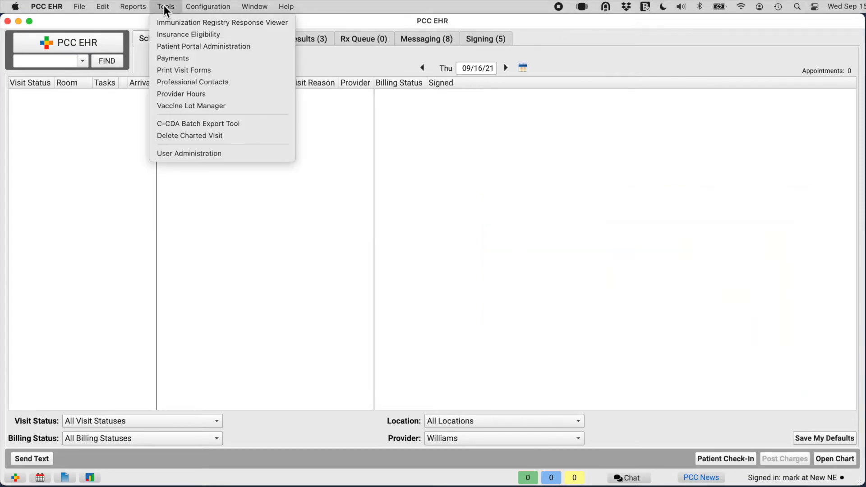
click(180, 60)
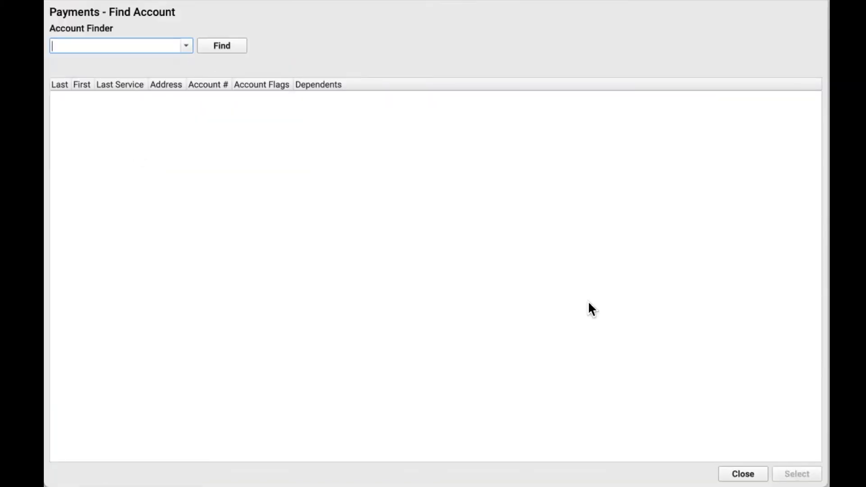
text(addington)
key(Return)
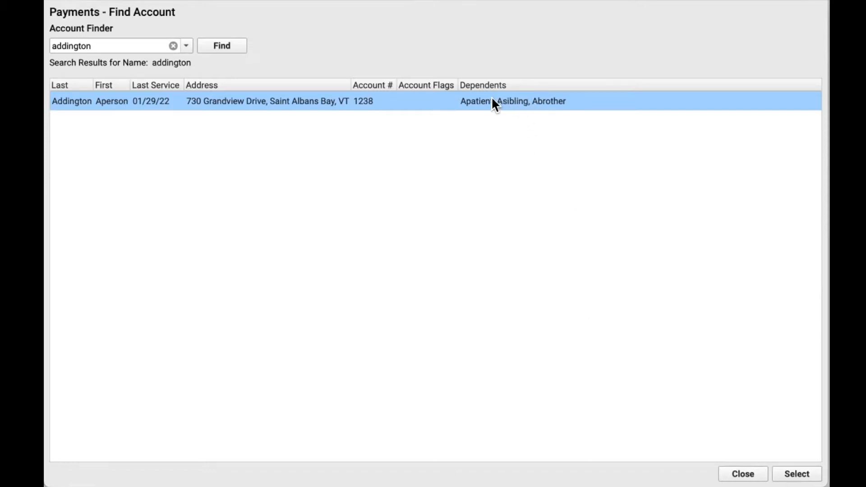
double_click(219, 101)
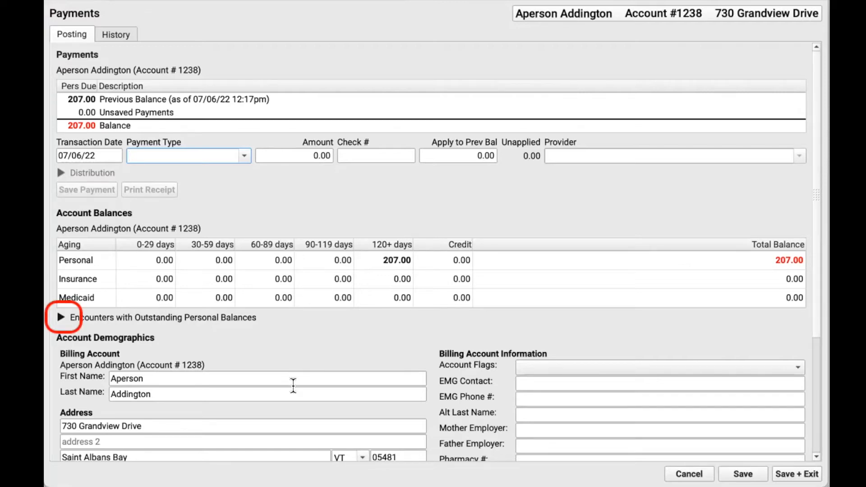
Step: Review the account's encounters with outstanding personal balances, and collapse the list again
click(60, 317)
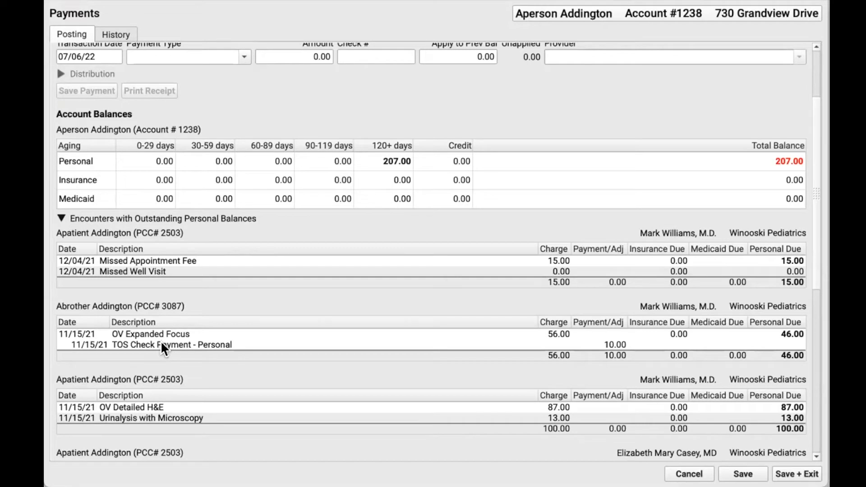
click(60, 219)
scroll(253, 294, up, 3)
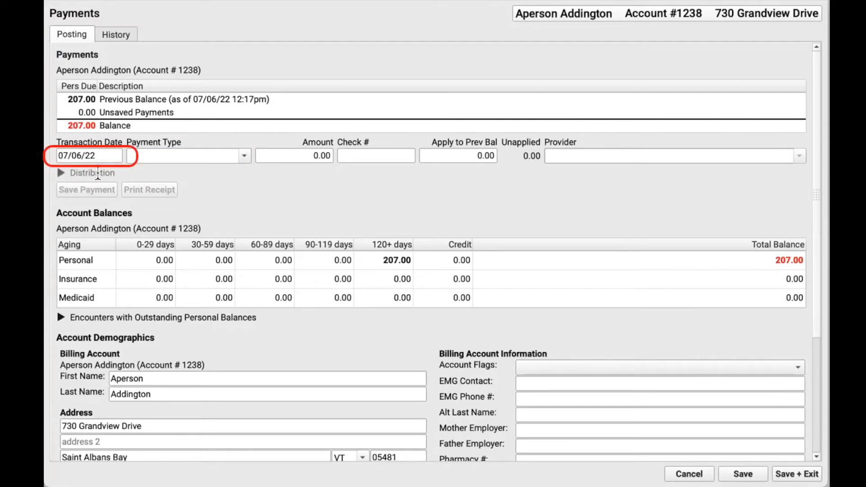
Step: Post a Personal Check Payment of 46.00 with check number 1010101 and save the payment
click(181, 156)
text(check)
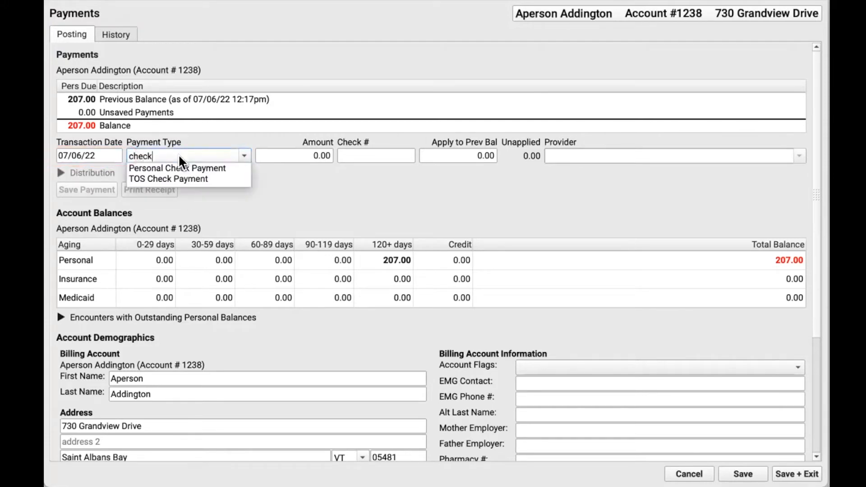
key(Tab)
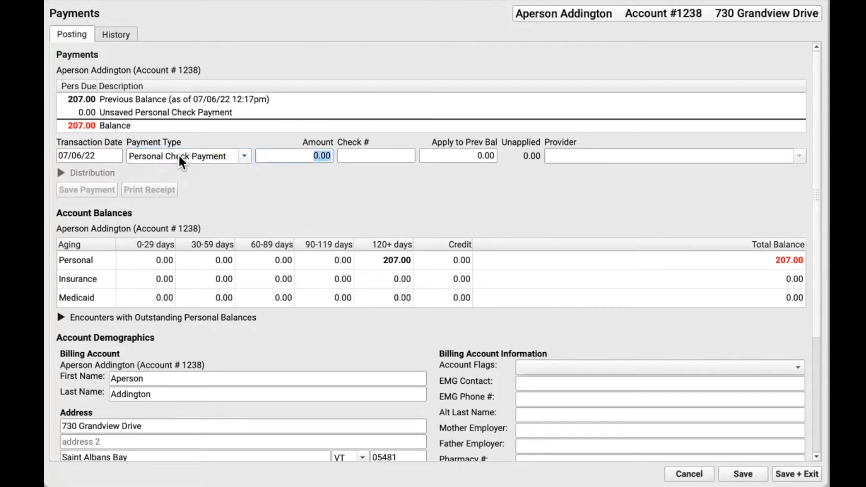
text(46)
key(Tab)
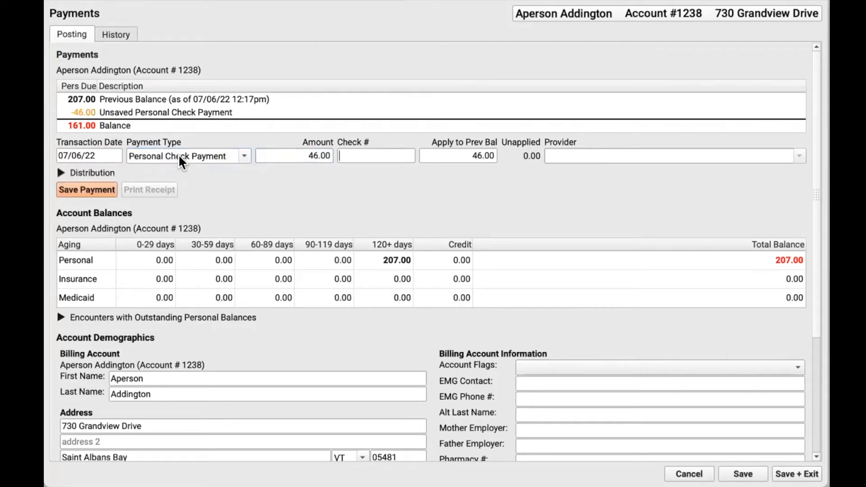
text(1010101)
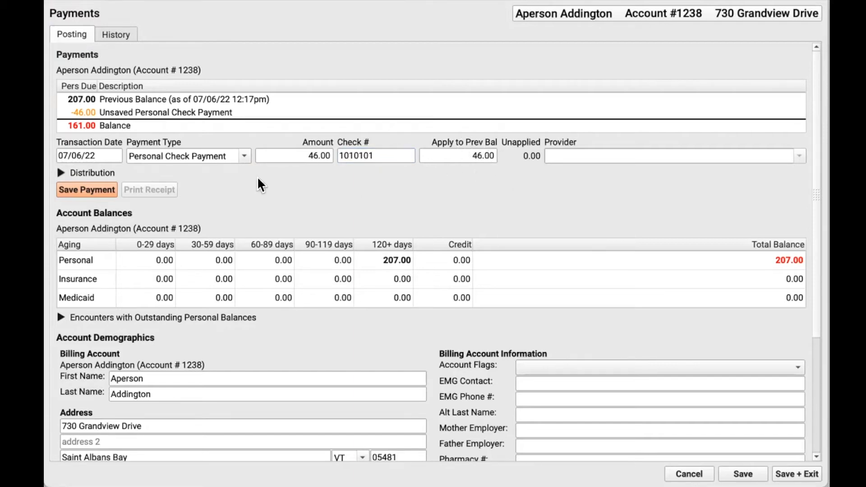
click(90, 193)
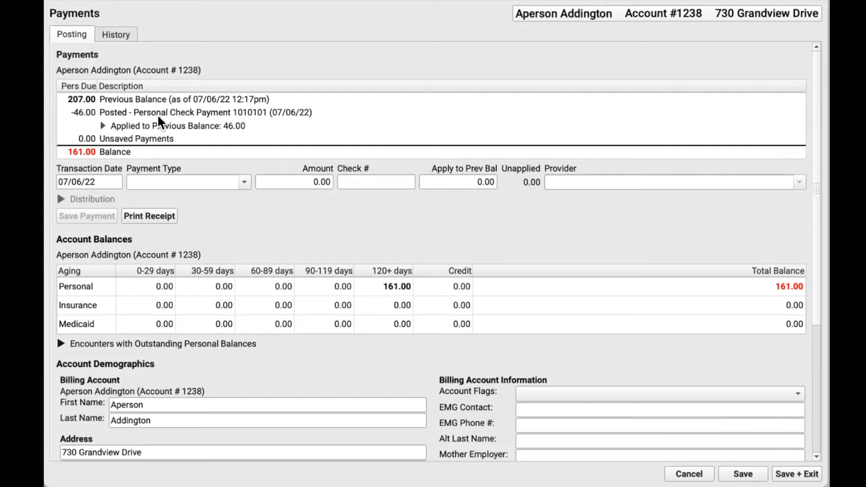
Step: Expand the details of how the check payment was applied, and save and exit the account
click(102, 125)
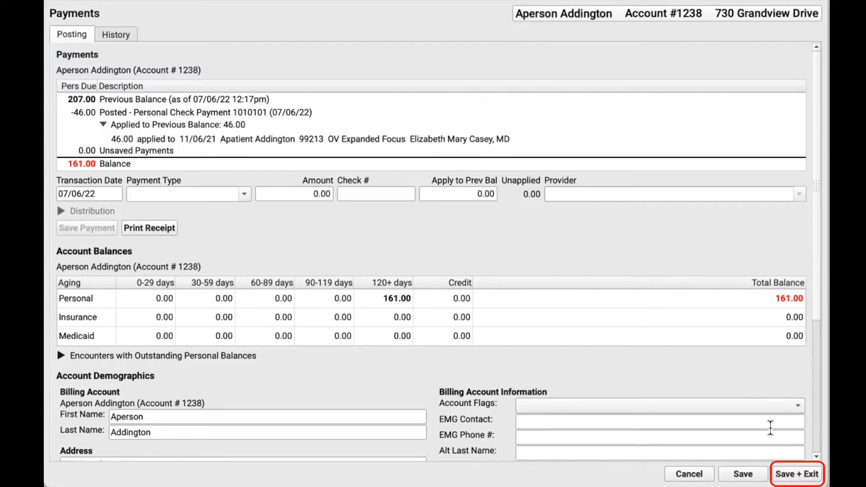
click(796, 474)
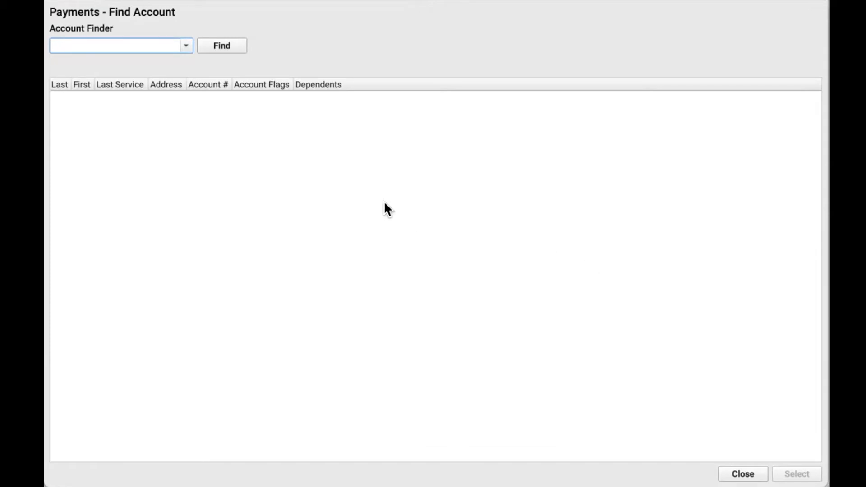
Step: Reopen the most recent account in the Account Finder and enter a Visa Card Payment of 115.00
click(184, 46)
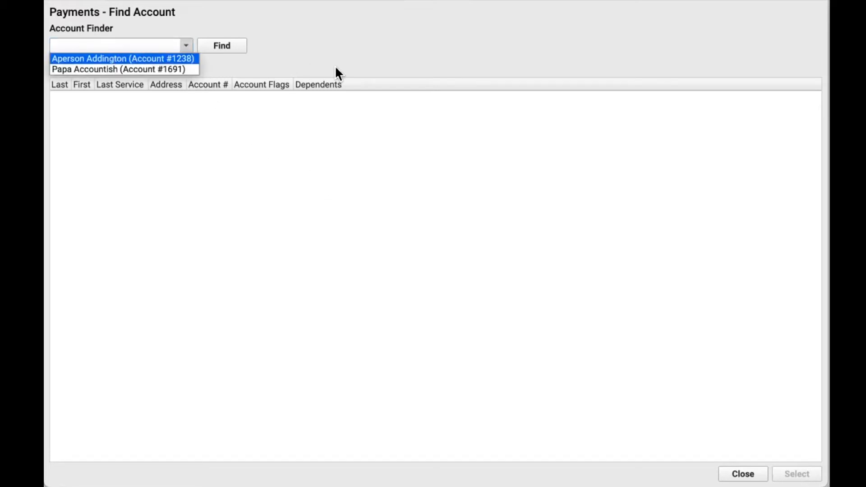
key(Return)
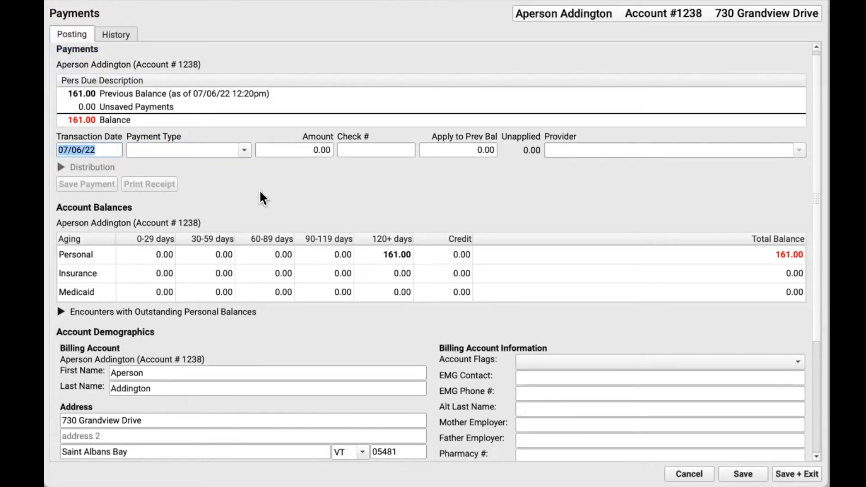
key(Tab)
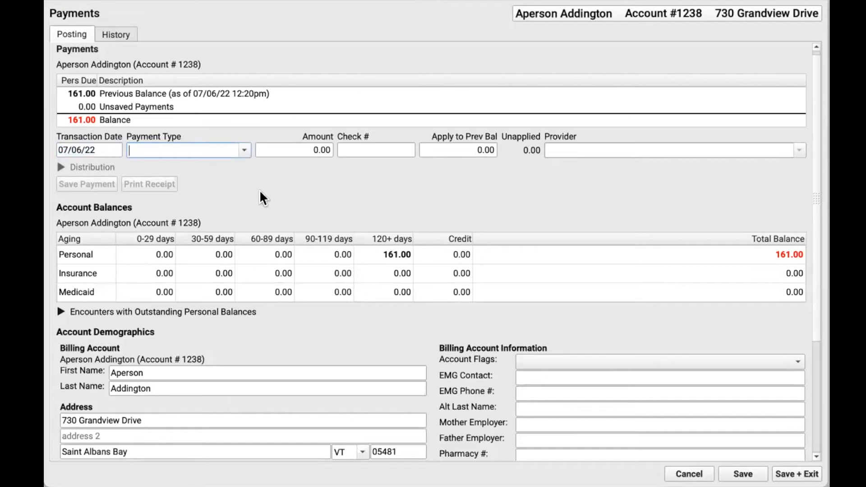
text(visa)
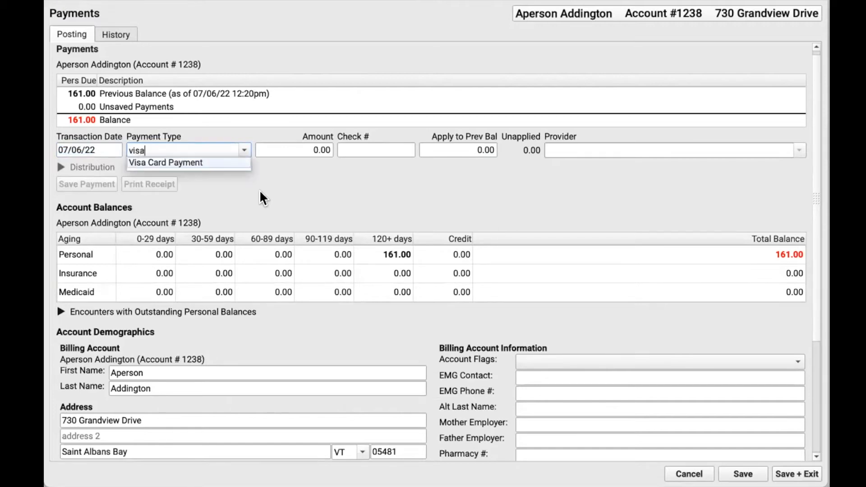
key(Down)
key(Return)
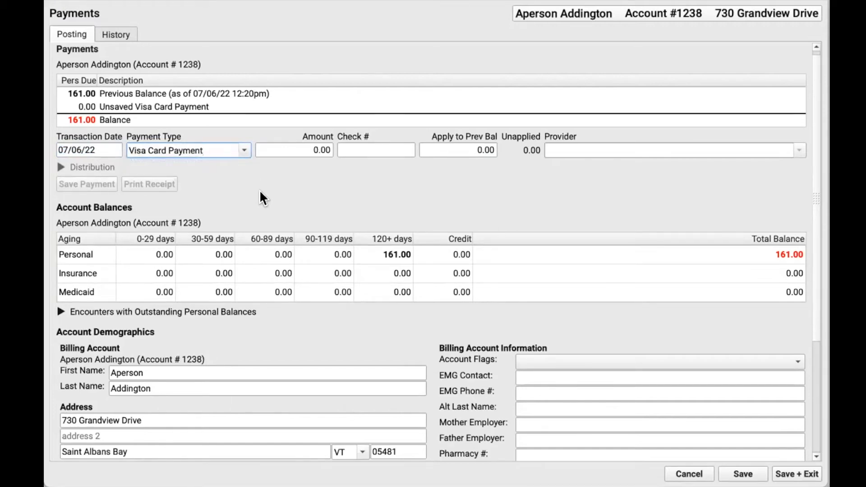
key(Tab)
text(115)
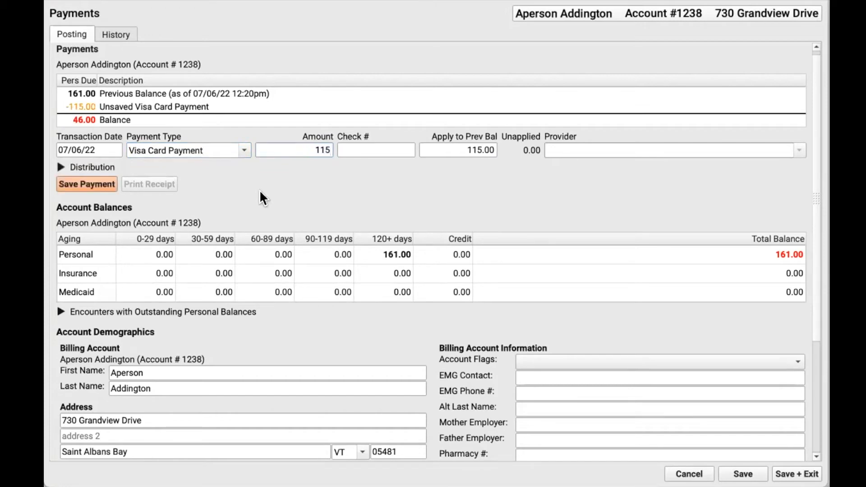
key(Tab)
Step: Try applying 50.00 and 0.00 of the Visa payment to the previous balance, and restore the applied amount to 115.00
click(458, 155)
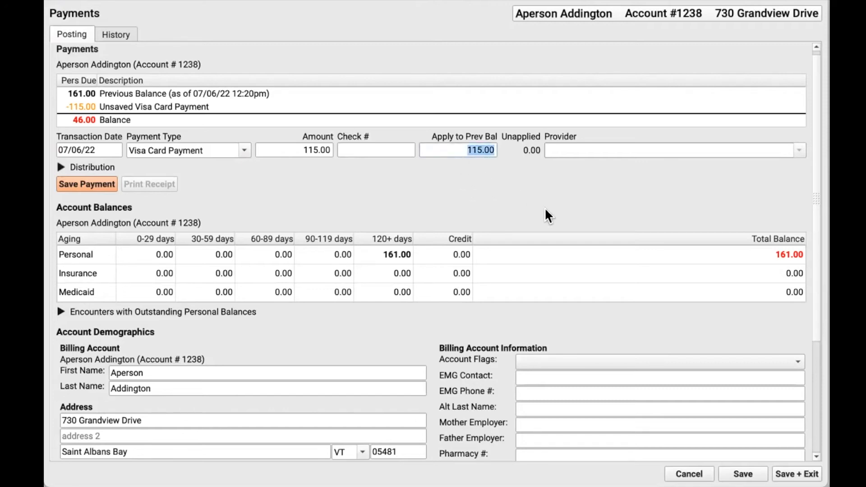
text(50)
key(Tab)
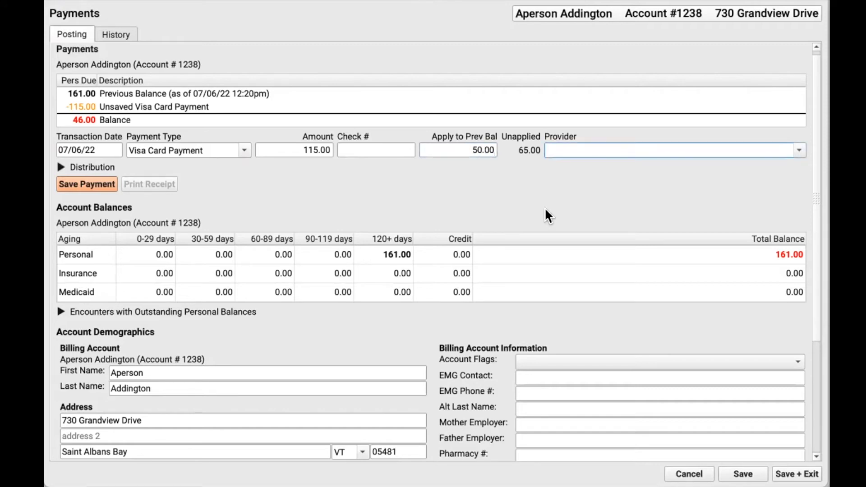
click(469, 151)
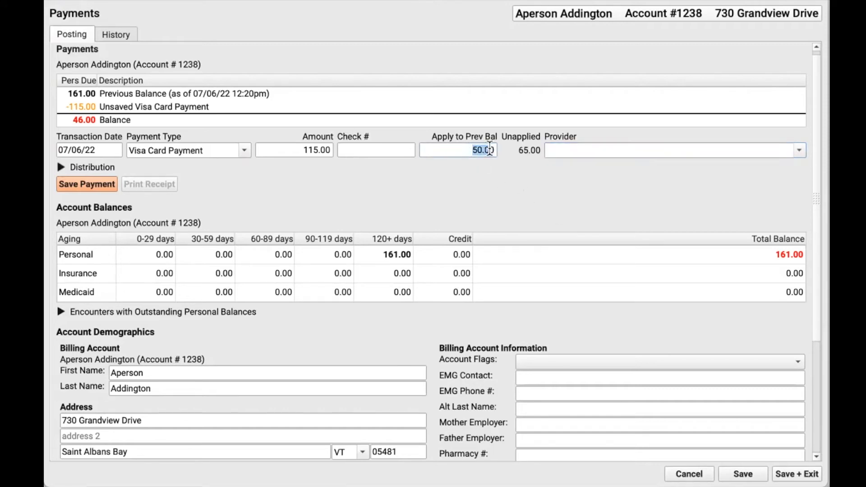
key(BackSpace)
key(Tab)
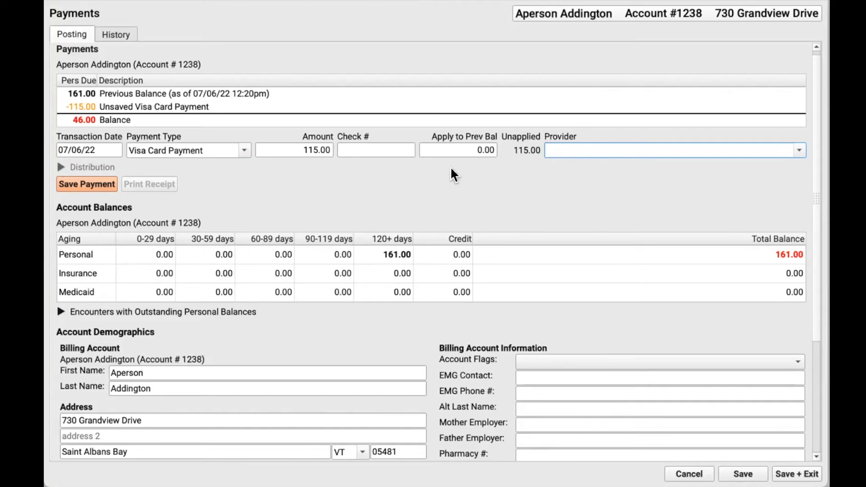
click(495, 150)
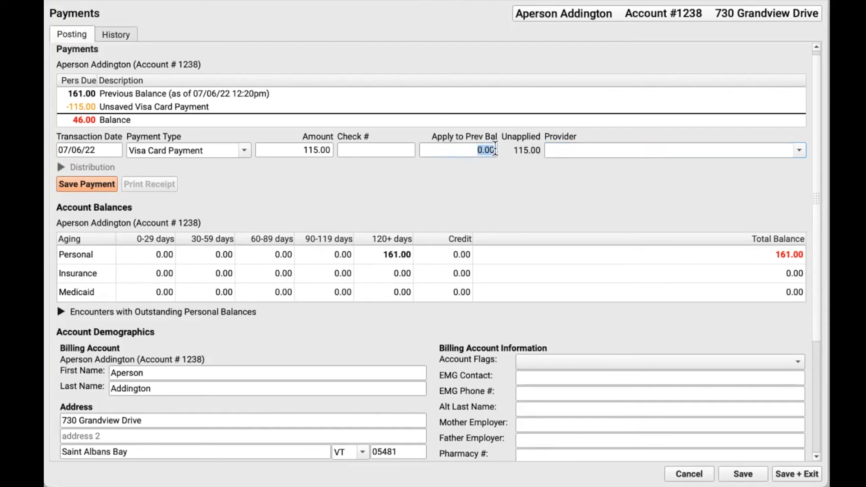
text(115)
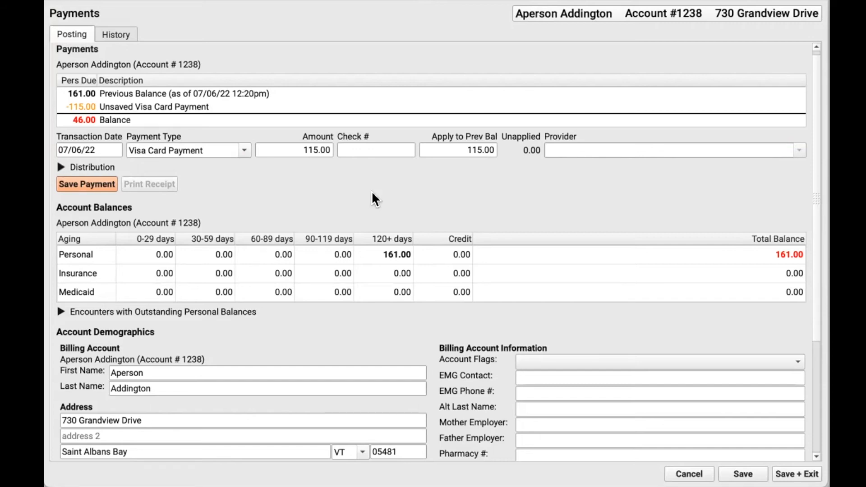
Step: Change the Visa payment's distribution to 0.00 for OV Expanded Focus and 15.00 for the Missed Appointment Fee, and save the payment
click(60, 167)
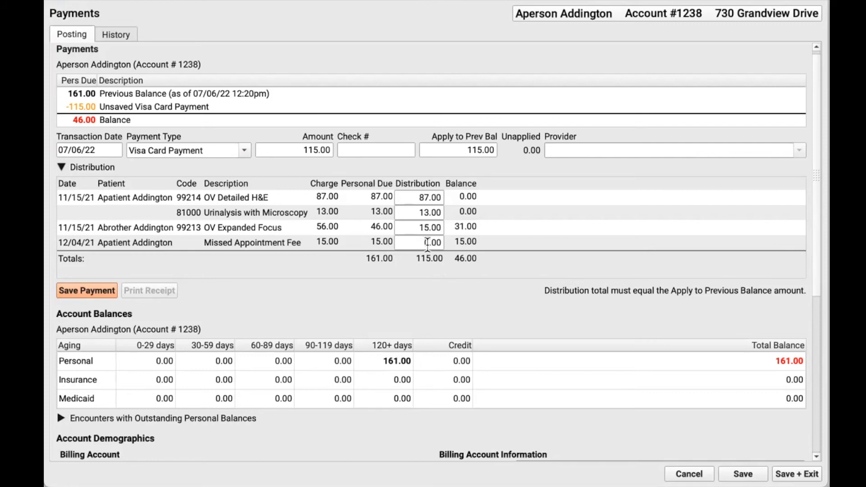
drag(418, 227, 445, 234)
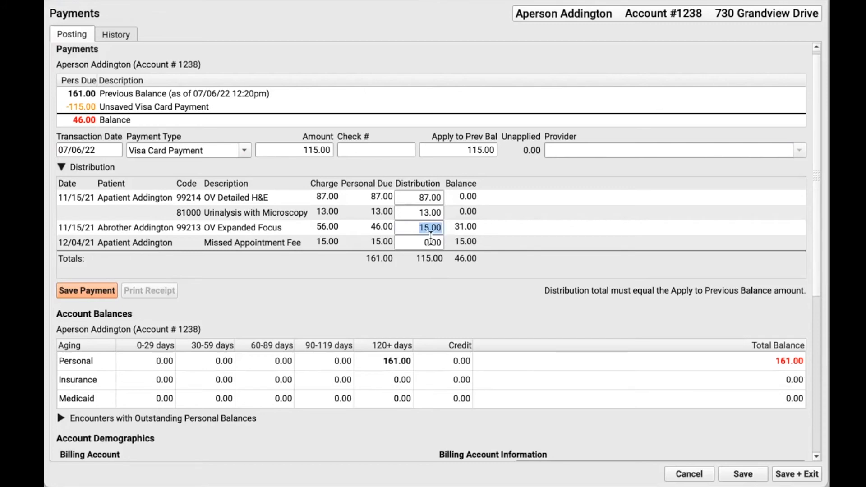
key(BackSpace)
click(421, 242)
drag(414, 243, 442, 244)
text(15)
key(Tab)
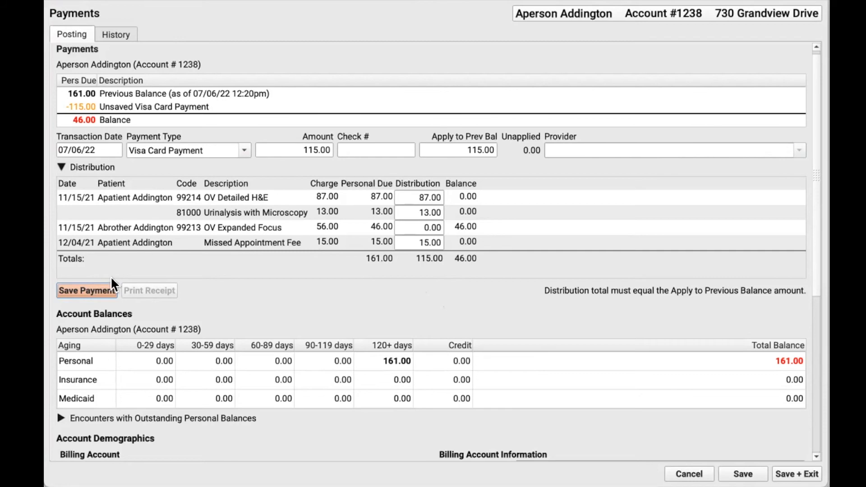
click(86, 293)
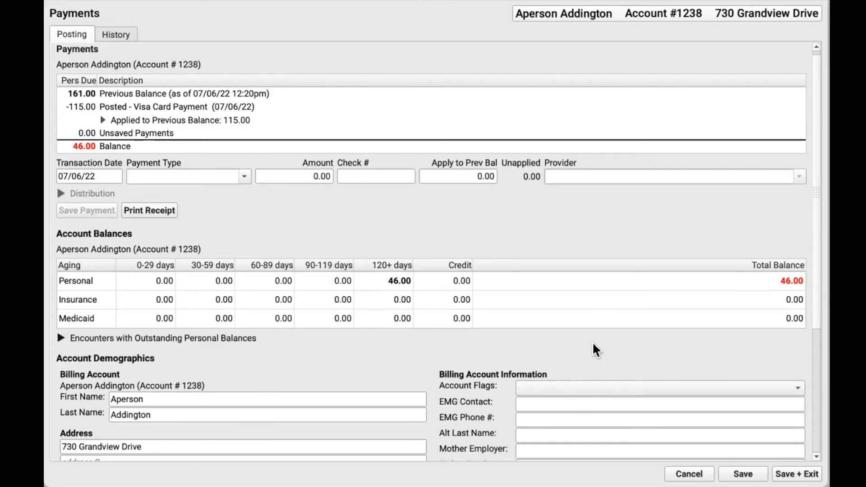
Step: Add an account note starting "Received $115 for BLANK BLANK. Spoke with dad", giving the reason for the amount and ending "Expecting BLANK by 12/1/22."
scroll(555, 348, down, 3)
scroll(545, 344, down, 2)
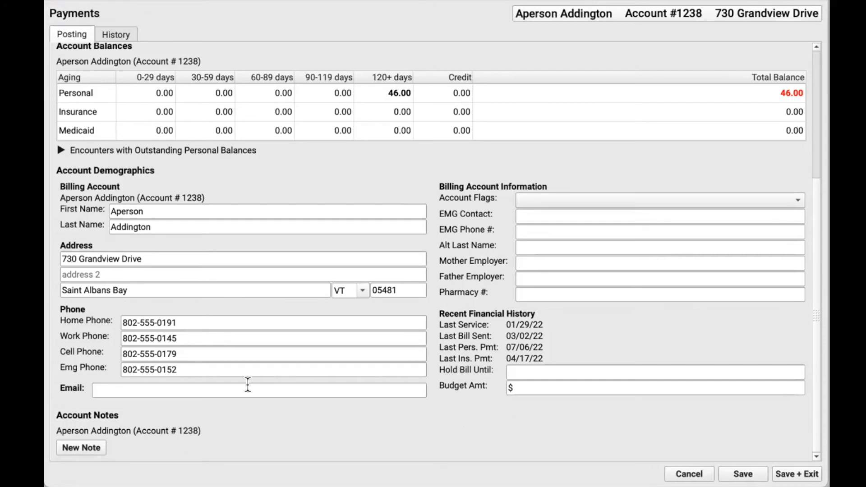
click(84, 449)
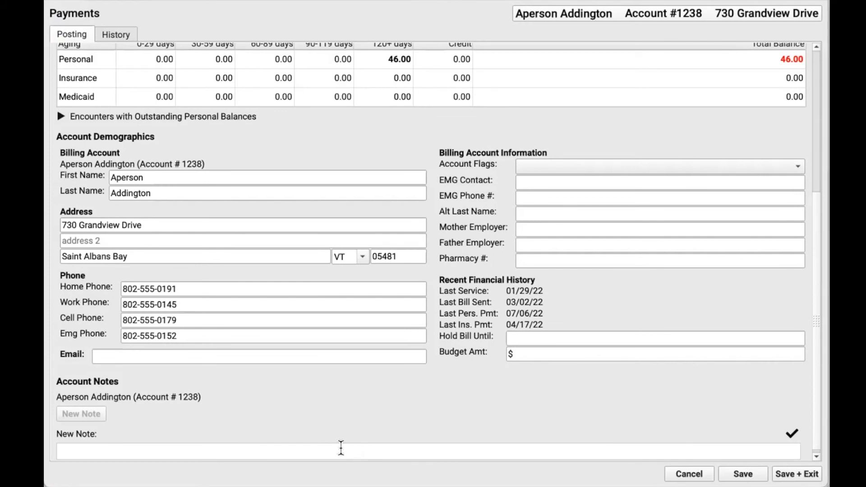
text(Received $115 for BLANK BLANK. Spoke with dad (Aperson). Amount is for BLANK due to BLANK BLANK BLANK. Expecting BLANK by 12/1/22.)
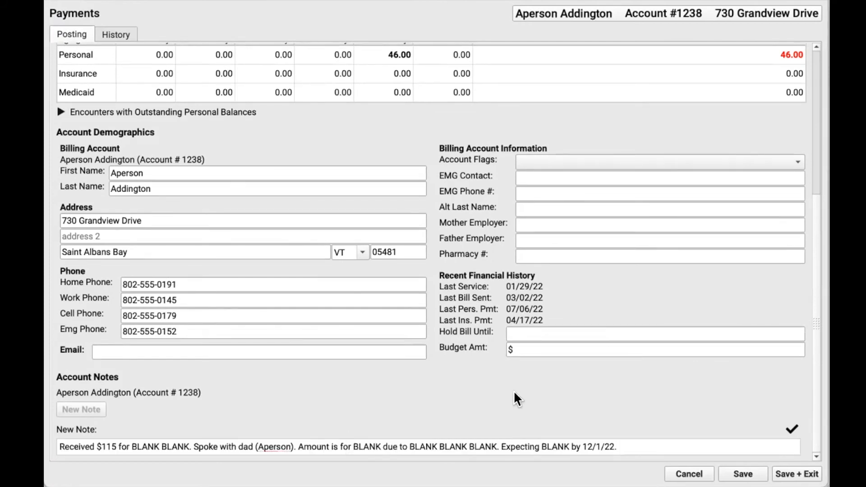
click(793, 430)
scroll(551, 408, down, 1)
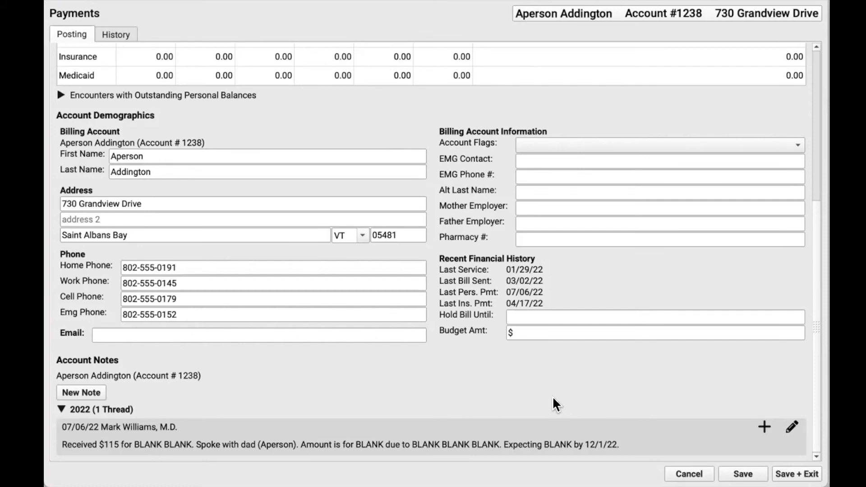
Step: Add the comment "More Info. Response. Continued discussion." to the 07/06/22 account note, then save and exit the account's payments
click(763, 426)
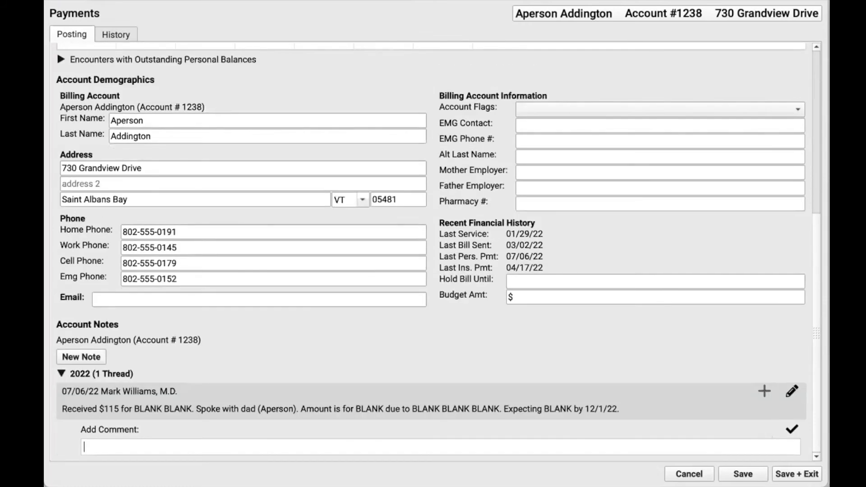
text(More Info. Response. Continued discussion.)
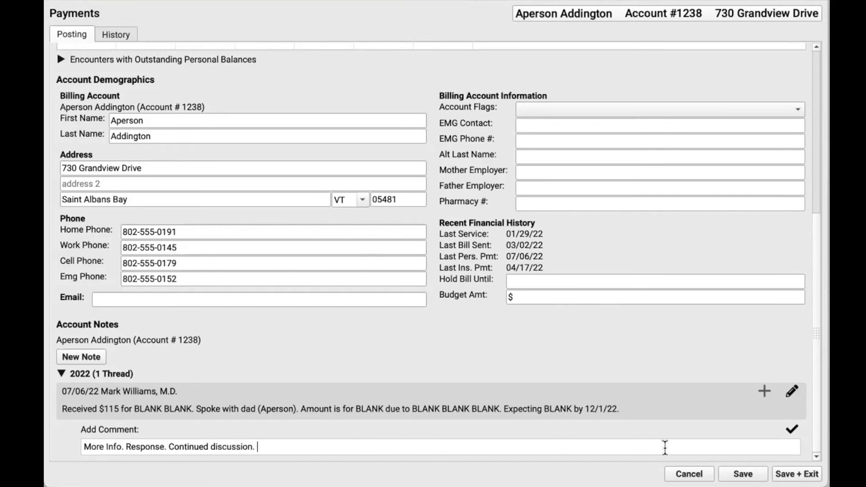
click(793, 431)
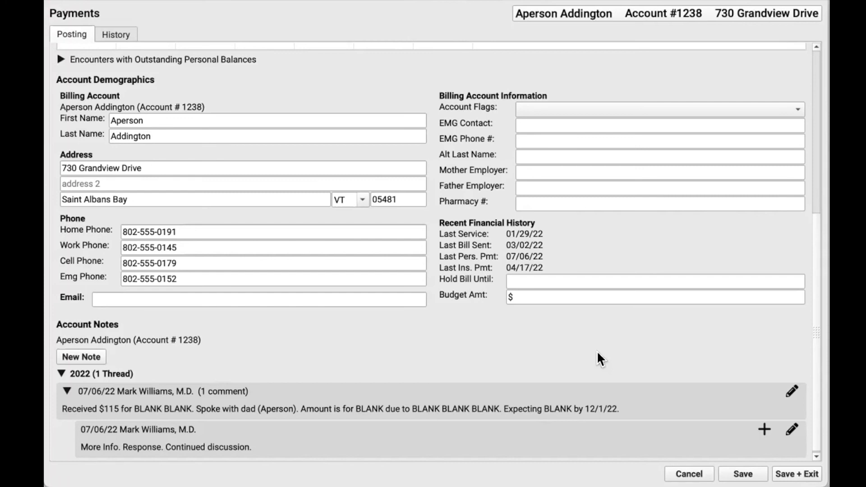
click(786, 475)
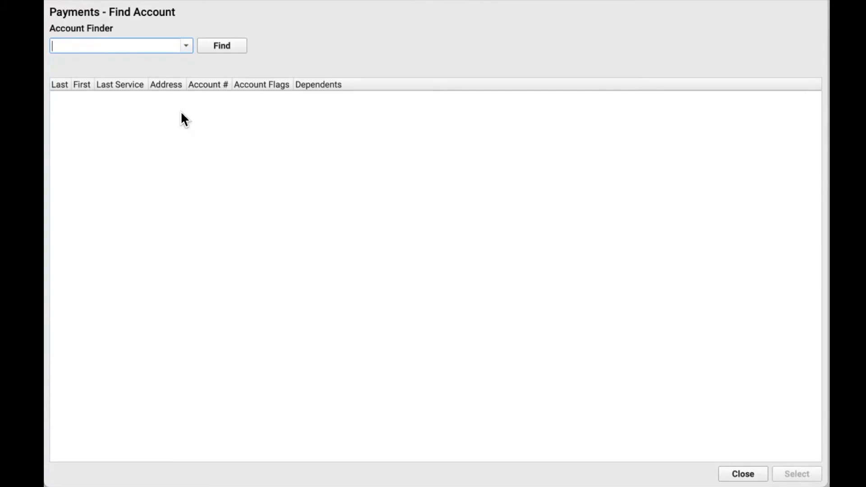
Step: Find the next billing account by the account holder's last name and open it for payment posting
text(accountish)
key(Return)
double_click(210, 100)
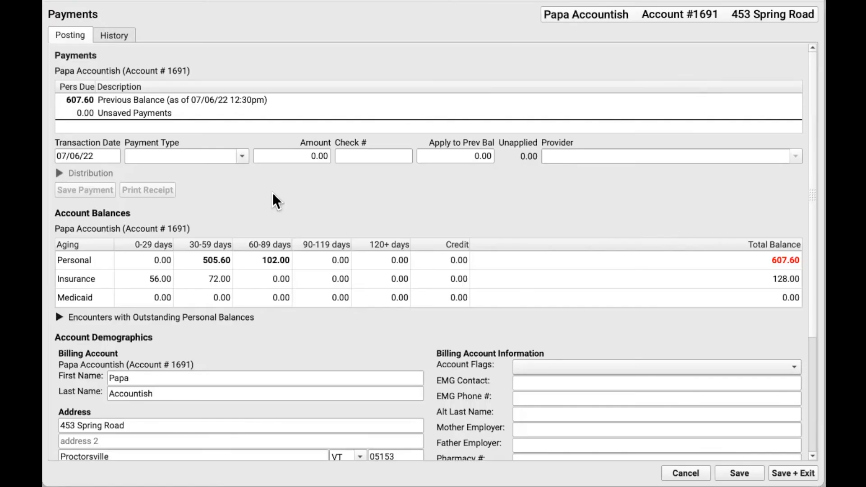
Step: Enter a Bad Debt adjustment of 607.60 against the account's previous balance
key(Tab)
text(bad)
key(Down)
key(Down)
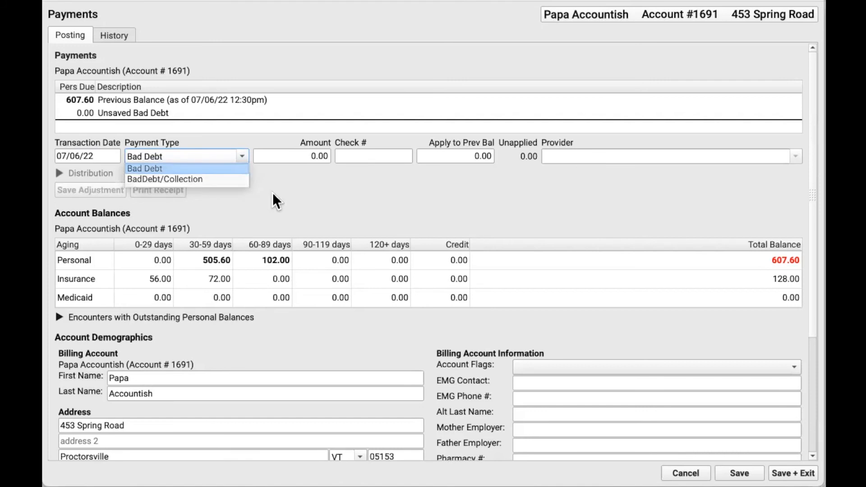
key(Return)
key(Tab)
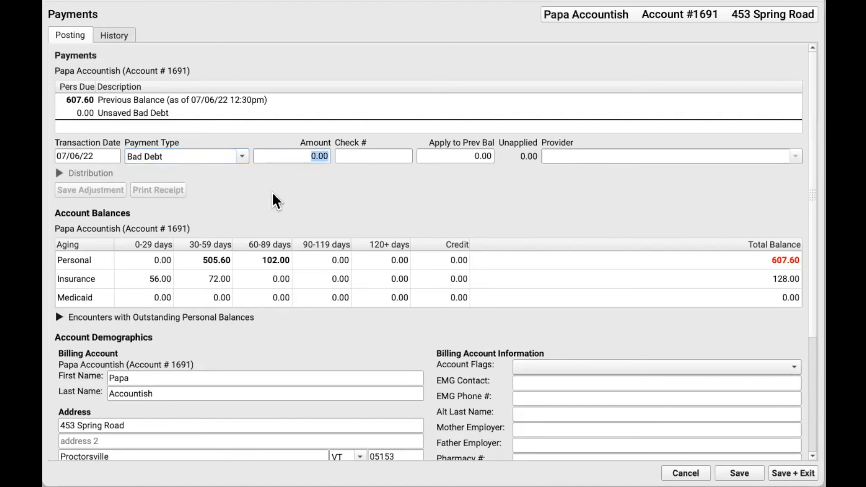
text(607.60)
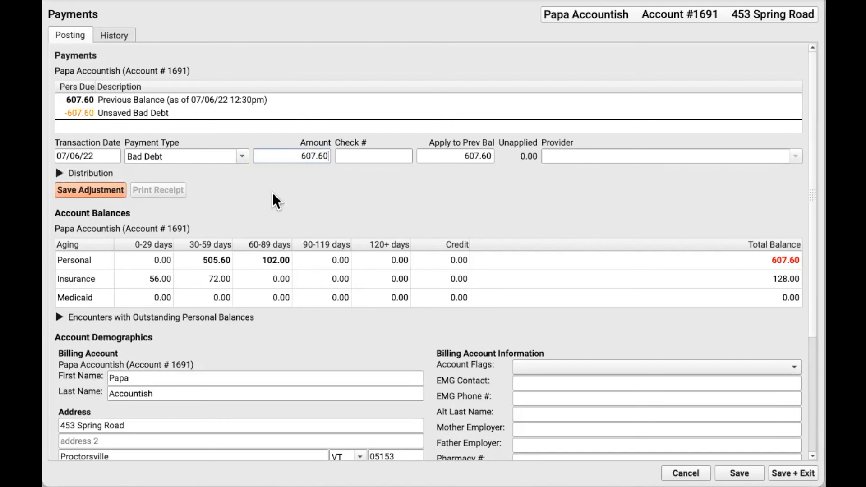
key(Tab)
Step: Review how the Bad Debt amount is distributed across the outstanding charges and save the adjustment
click(59, 173)
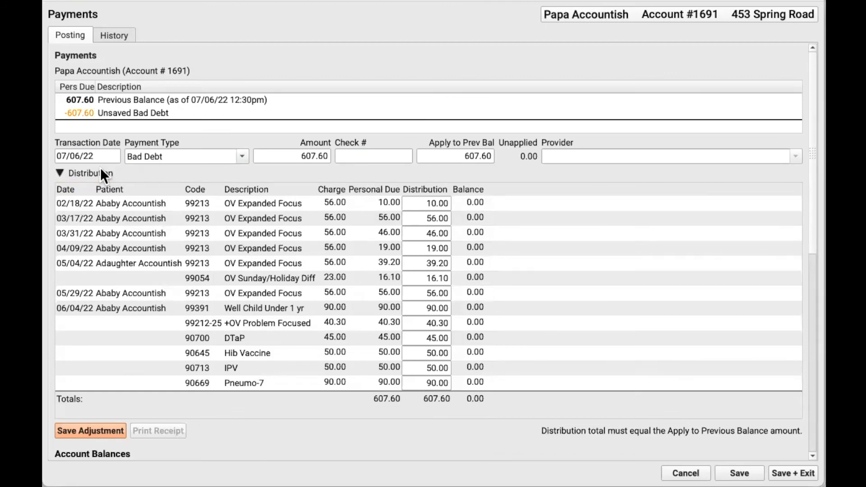
click(59, 174)
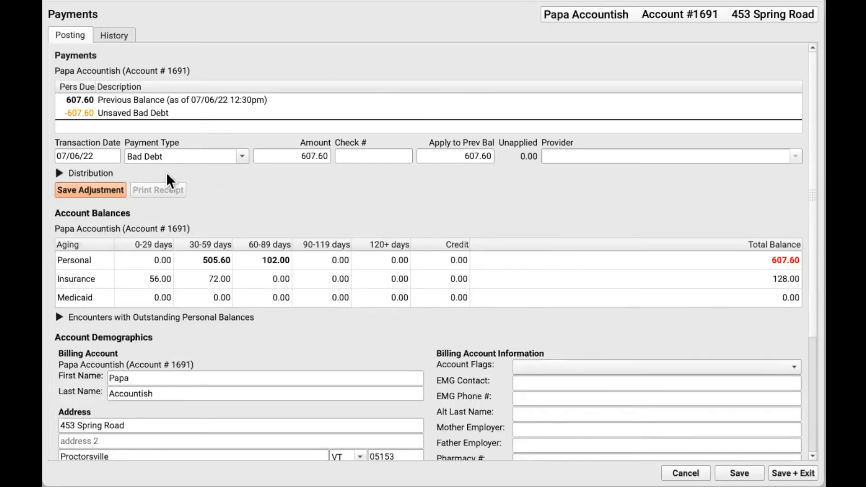
click(97, 190)
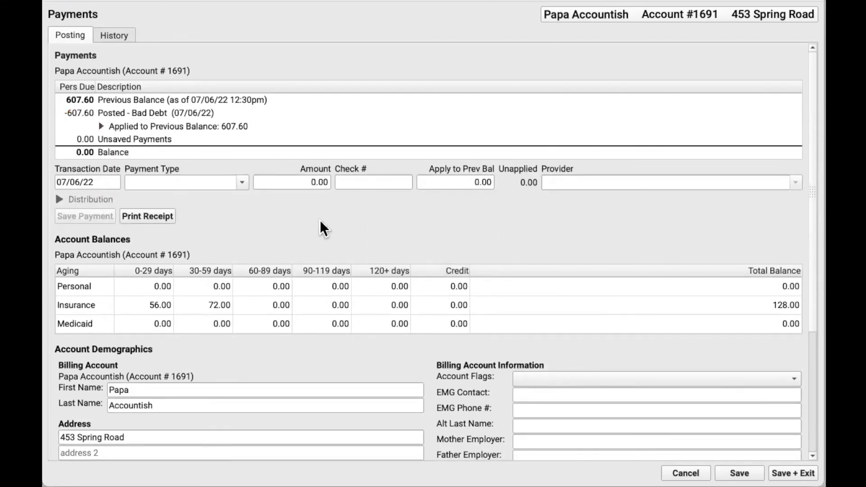
scroll(320, 220, down, 4)
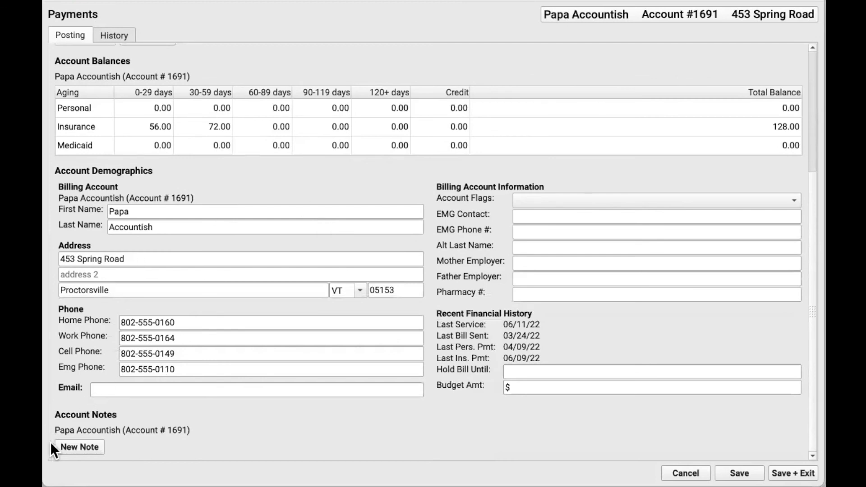